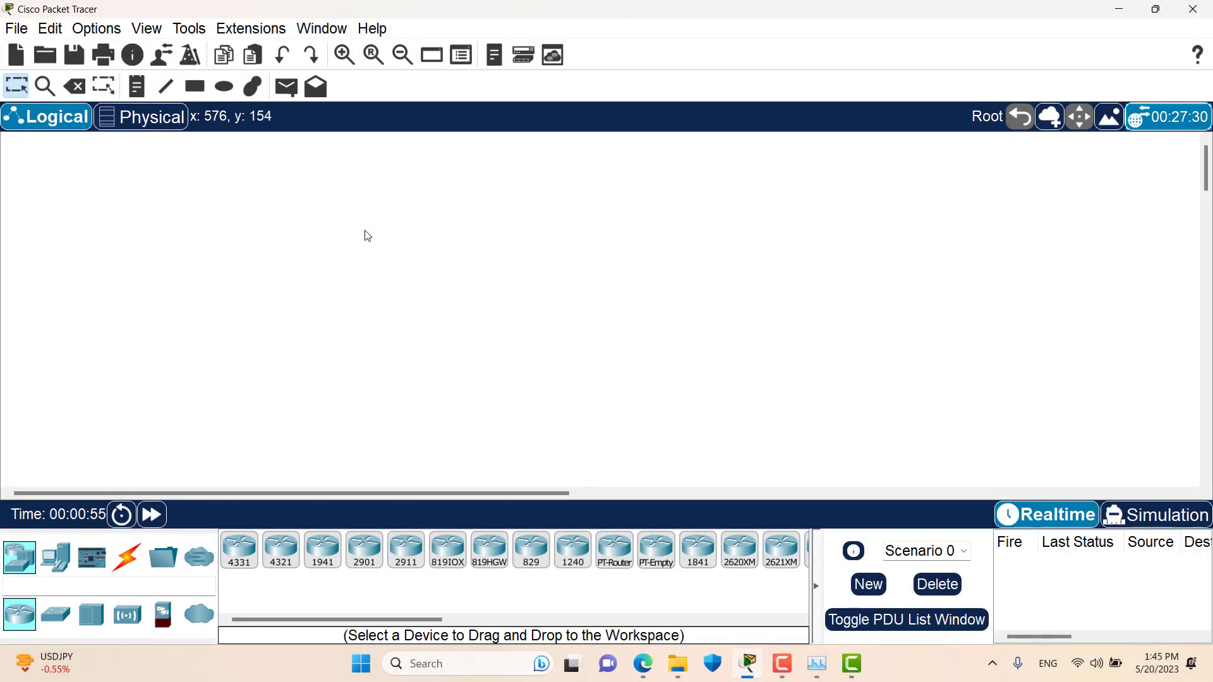
Check Hide Physical Tab on the Show/Hide tab of Preferences, alongside Hide GUI Tab.
click(95, 28)
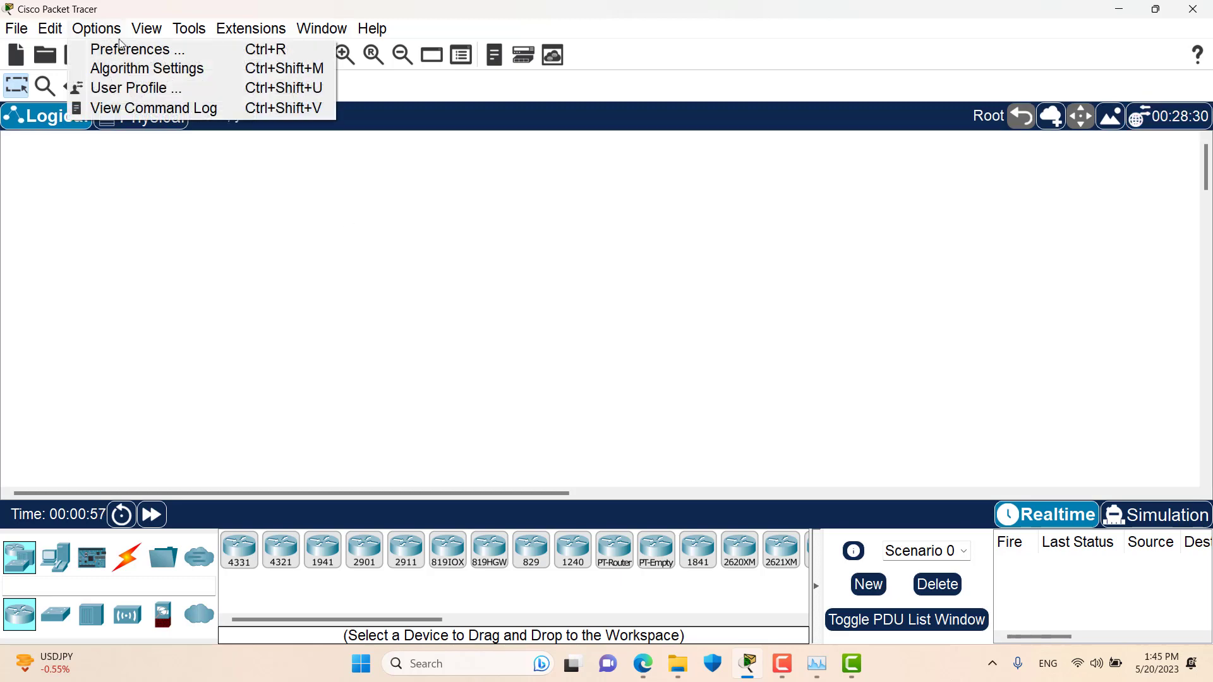
click(127, 44)
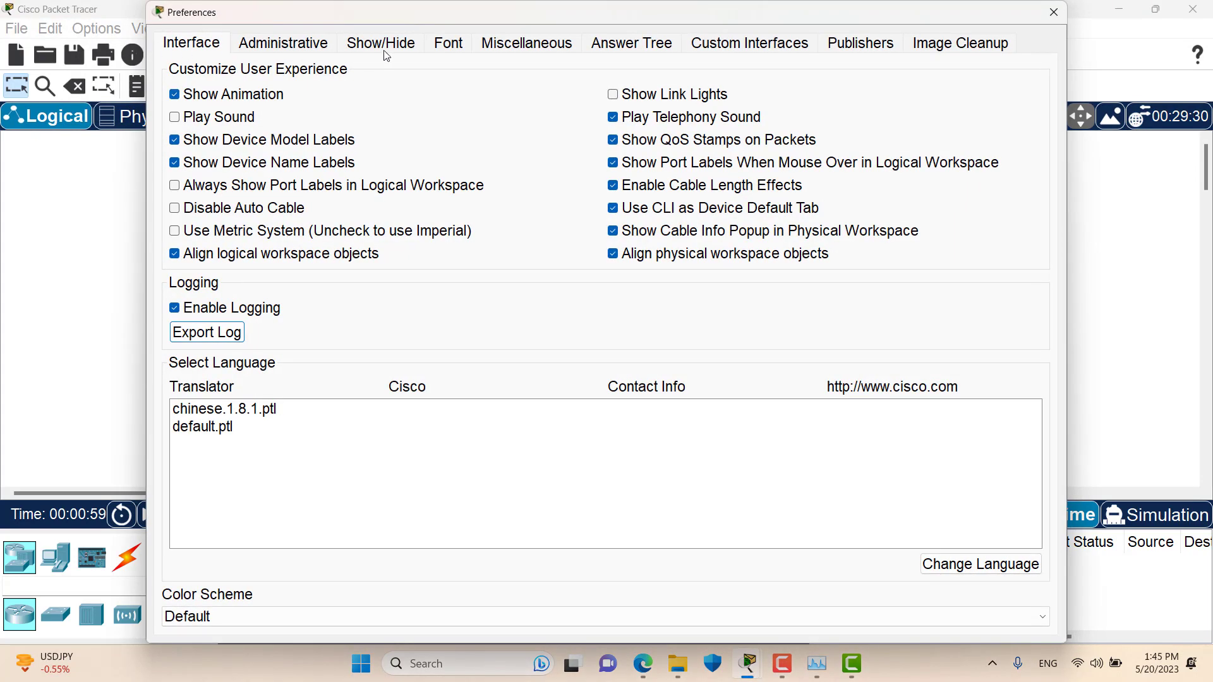
click(381, 43)
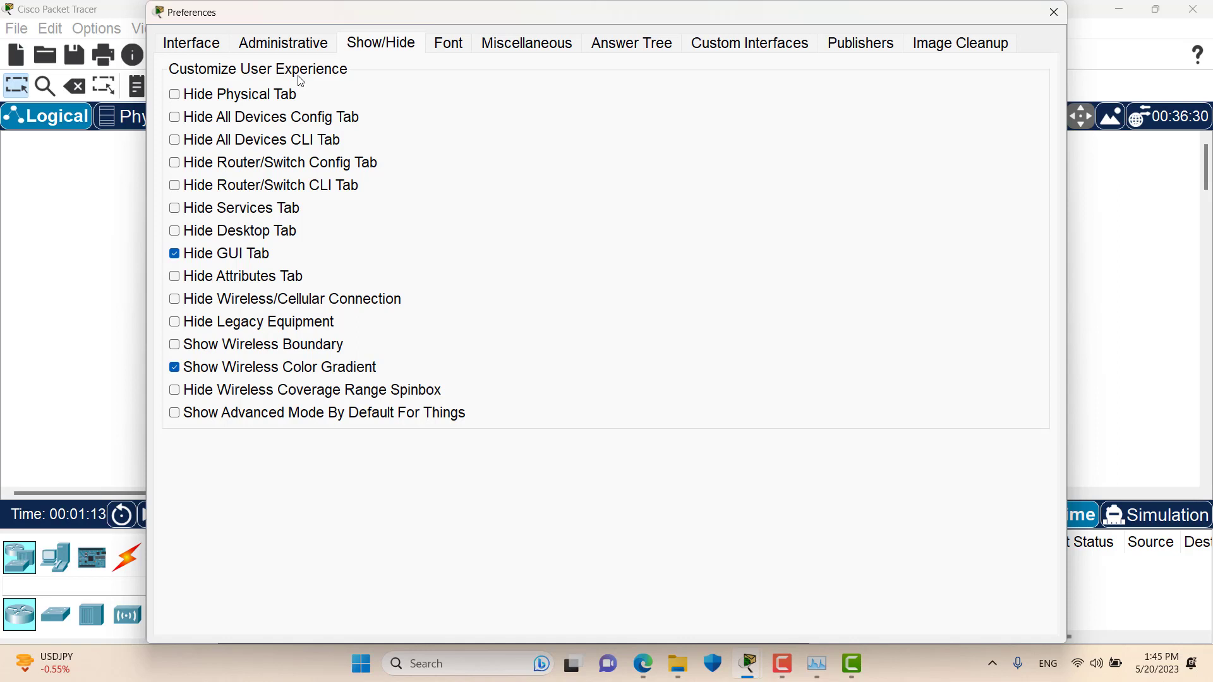
drag(325, 28, 391, 25)
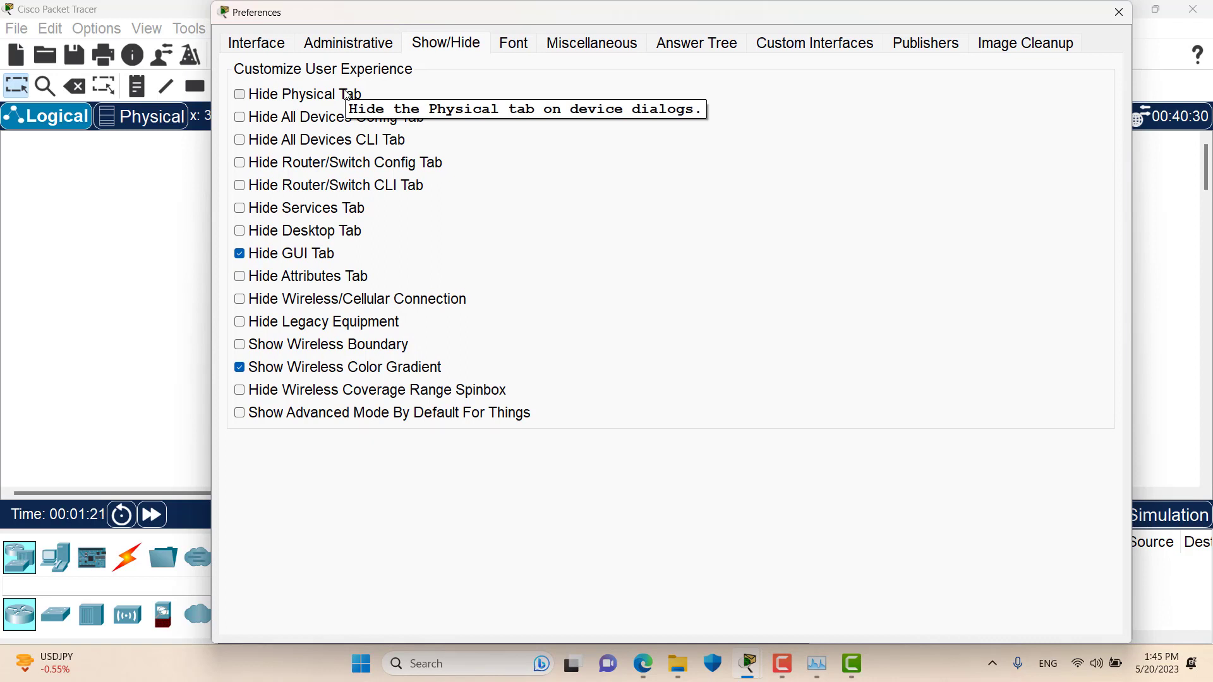
click(309, 96)
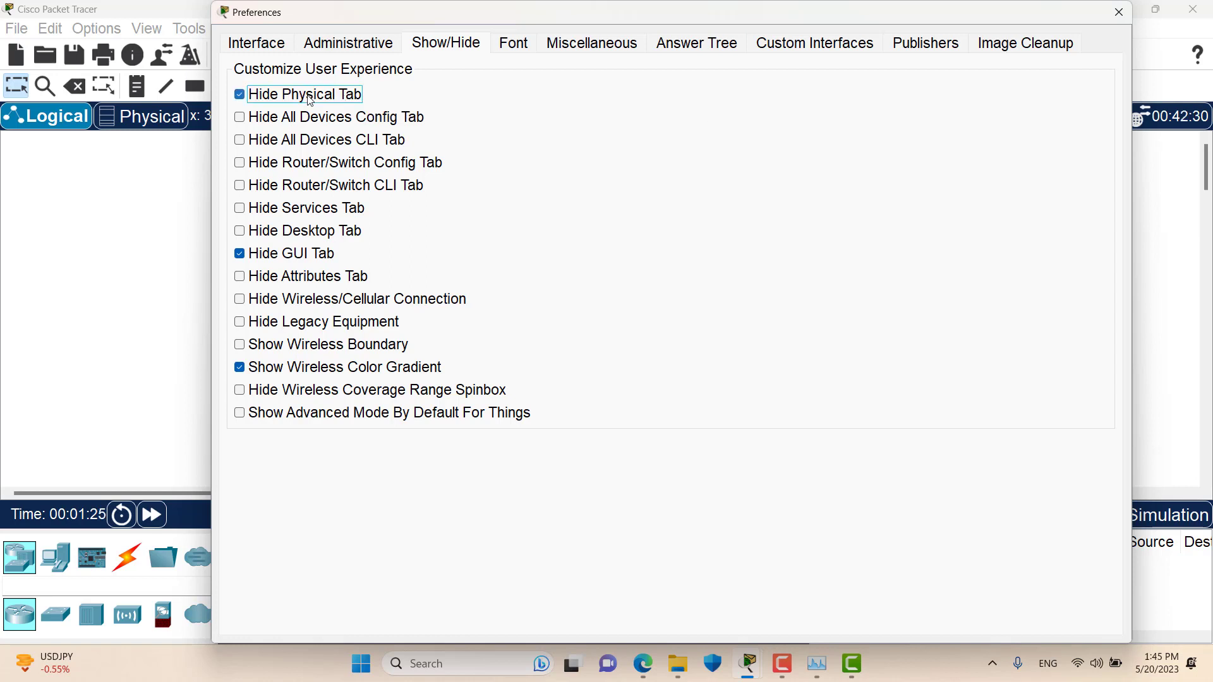
Close Preferences and place an ISR4331 router (Router0) on the workspace.
click(1118, 13)
click(239, 552)
click(413, 311)
Confirm Router0's device window opens without a Physical tab, then reopen Preferences.
click(417, 309)
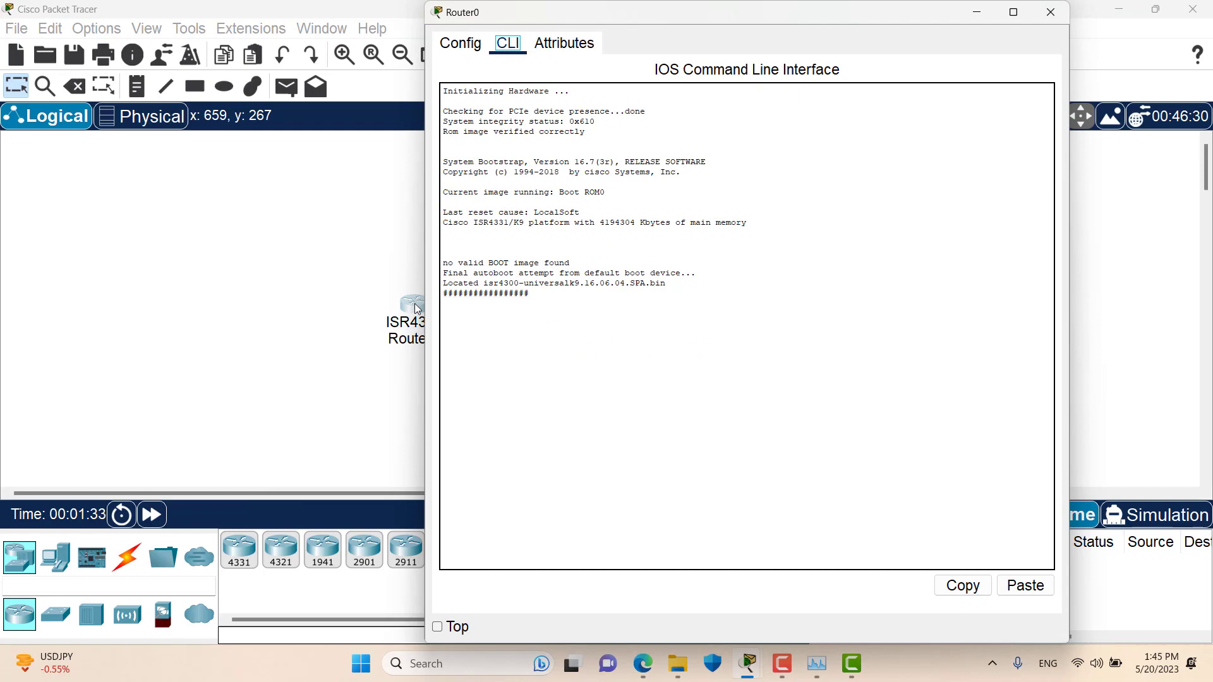
click(147, 29)
click(97, 29)
click(147, 47)
Uncheck Hide Physical Tab, then open Router0 past the booting notice to see its Physical tab.
click(380, 43)
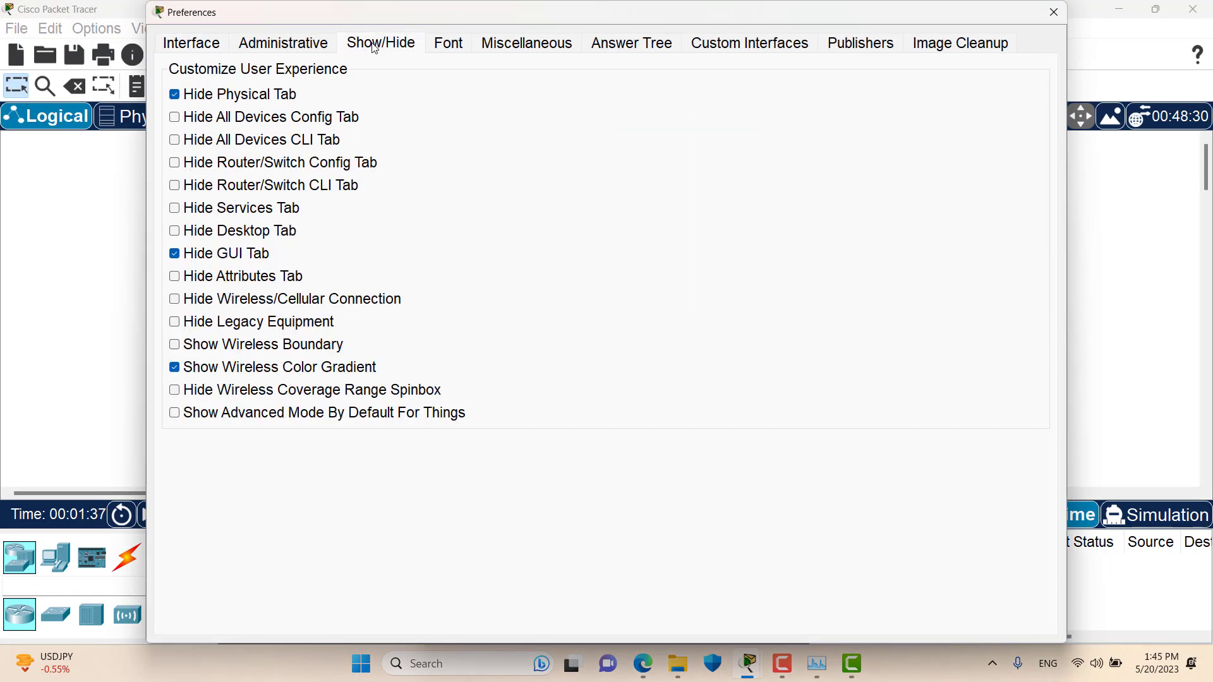
click(220, 94)
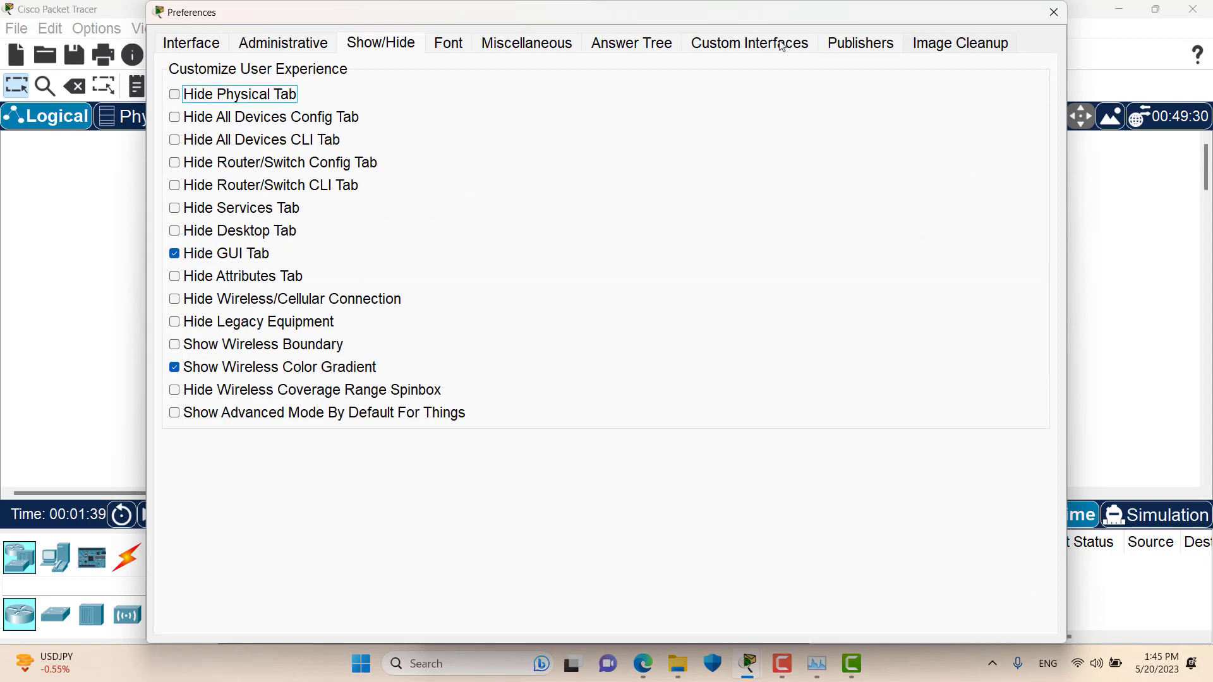
click(1052, 12)
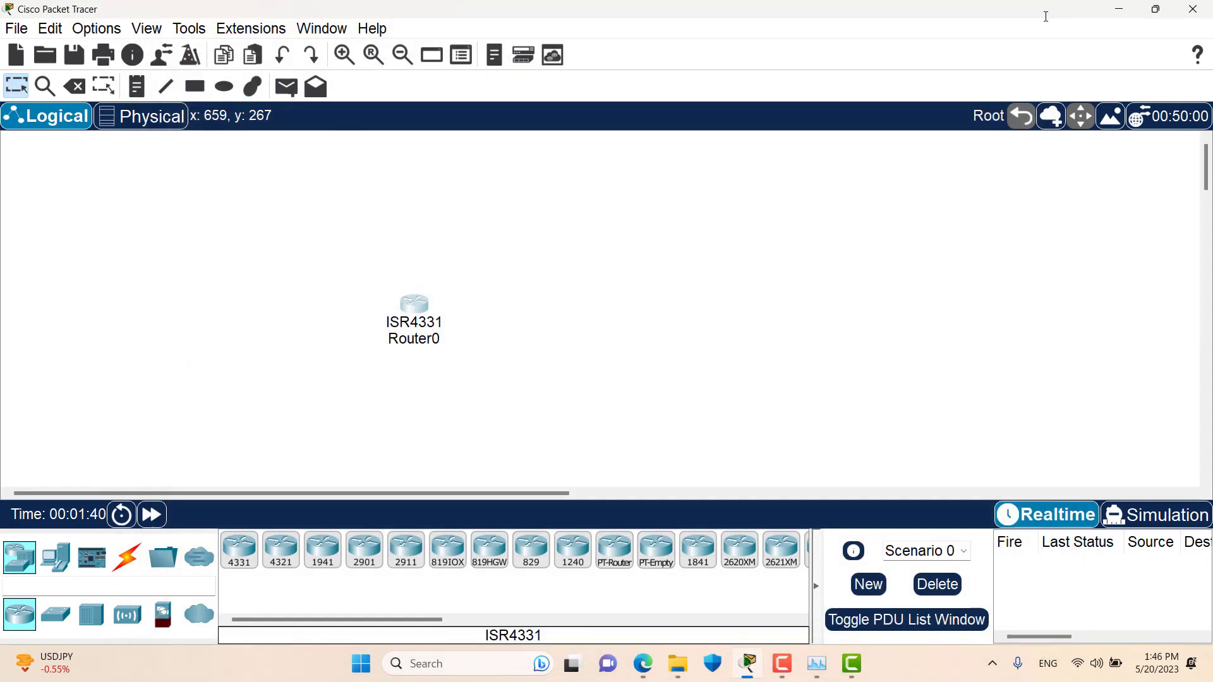
click(414, 303)
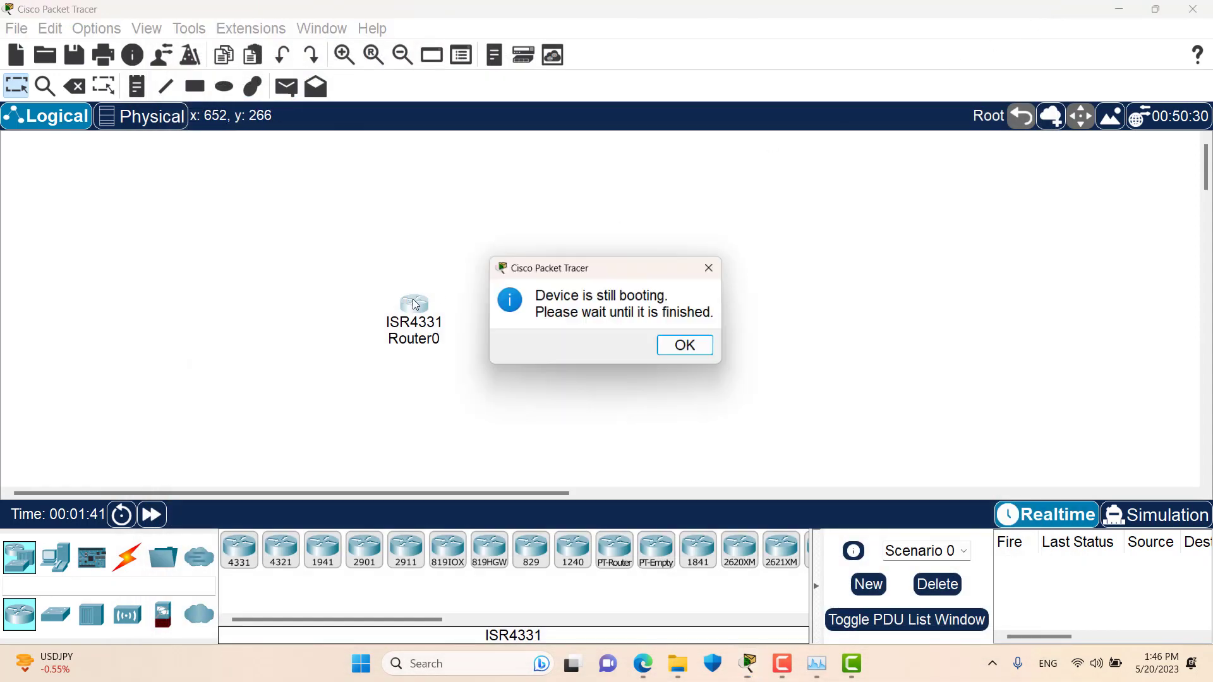
click(686, 345)
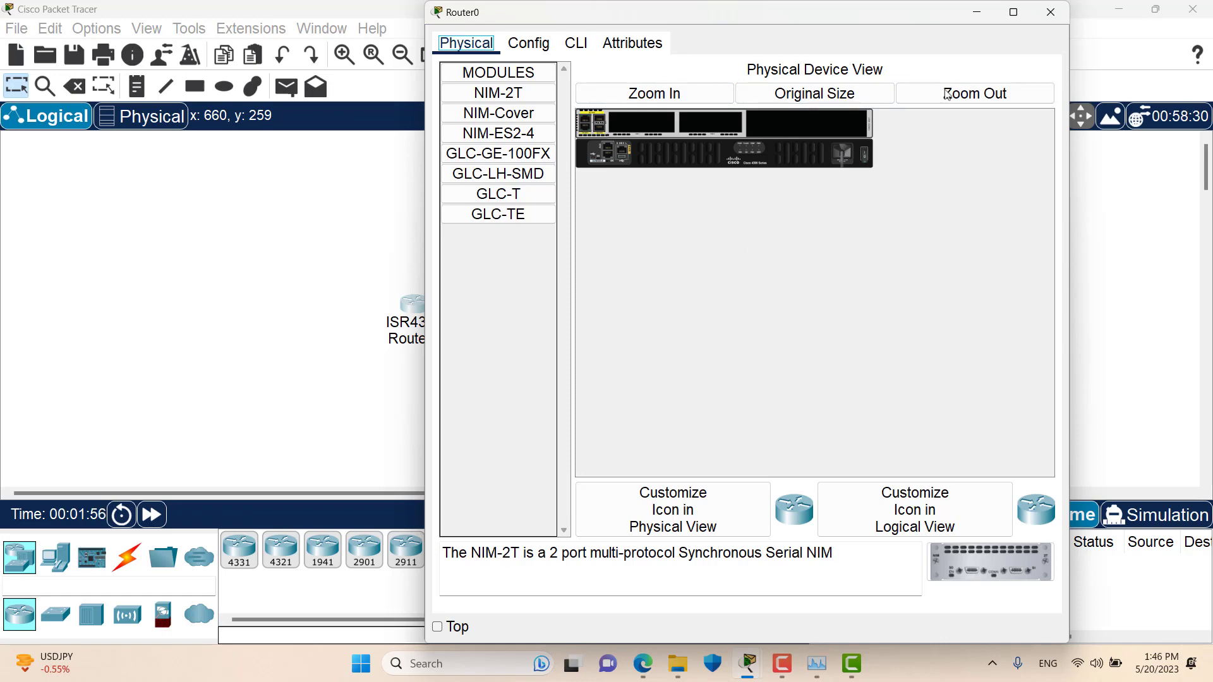
Close Router0's window, review the Show/Hide preferences, and close Preferences from its system menu.
click(1049, 12)
click(96, 28)
click(130, 49)
click(381, 43)
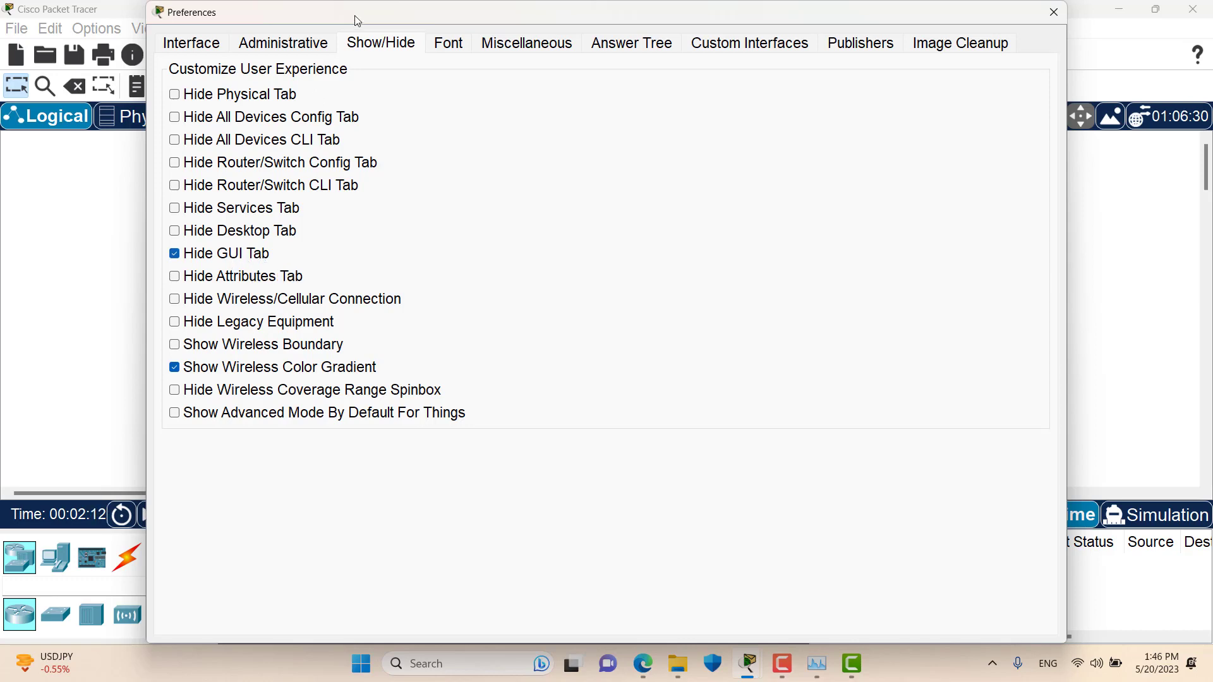
drag(354, 15, 710, 19)
right_click(816, 19)
click(856, 115)
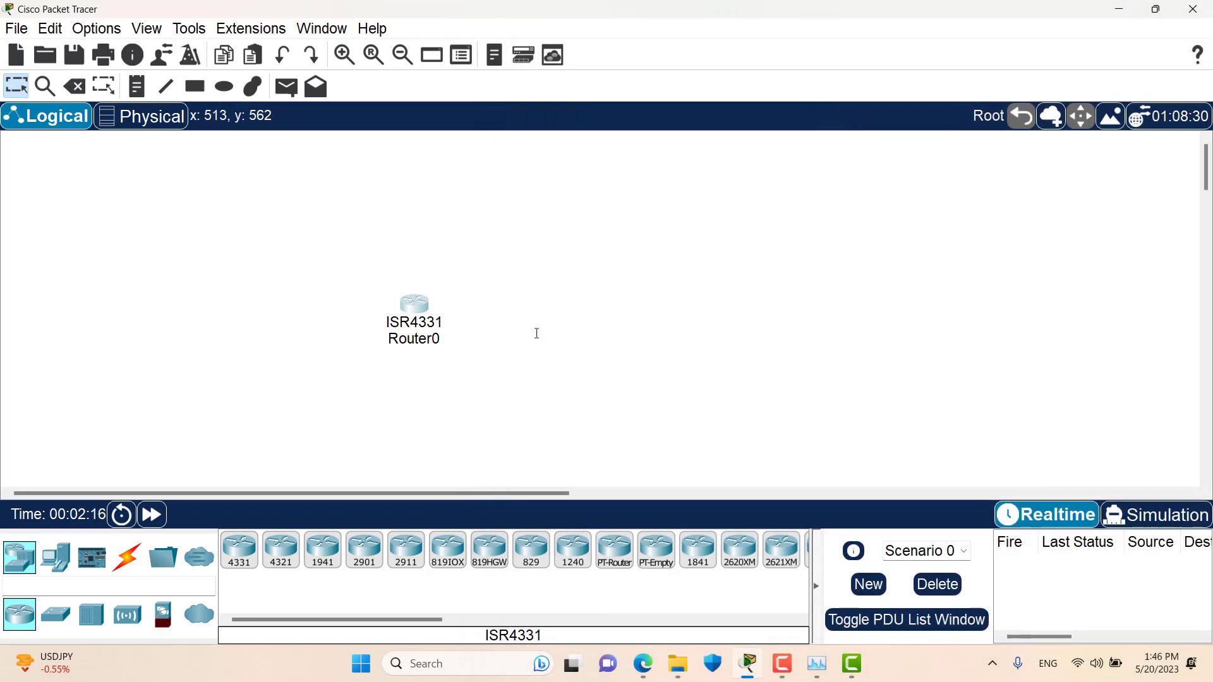
Add a 7960 IP phone (IP Phone0) beside Router0 and inspect its device window.
click(55, 557)
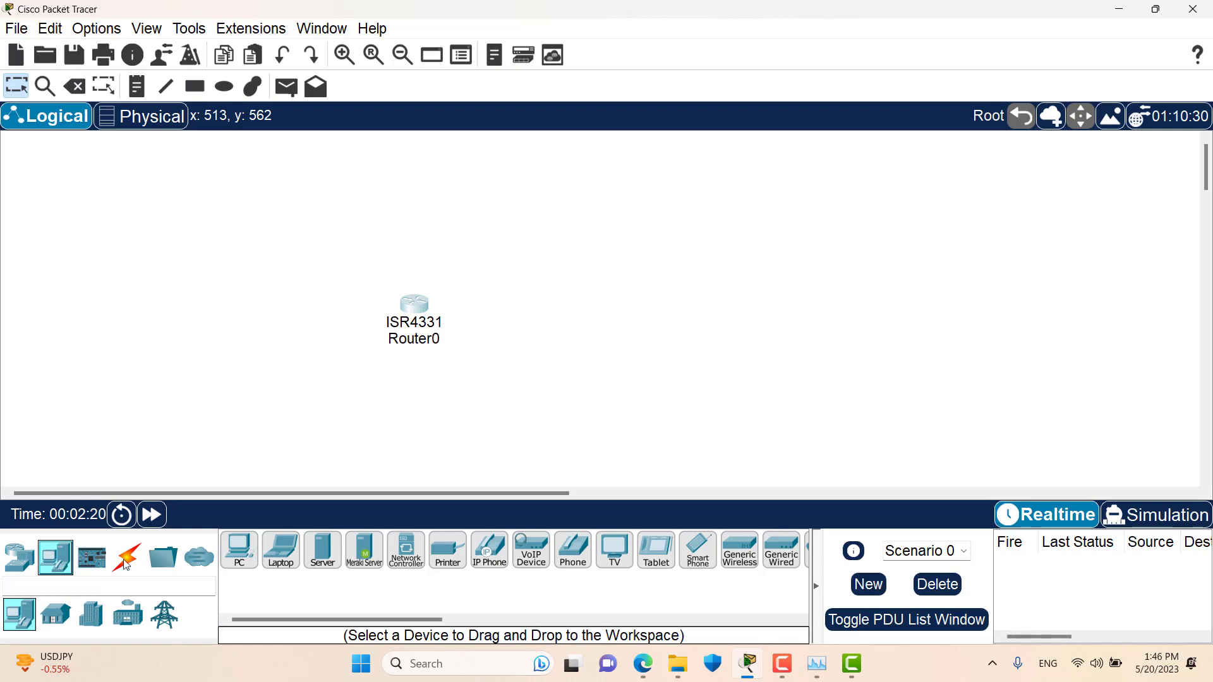
drag(489, 553, 588, 308)
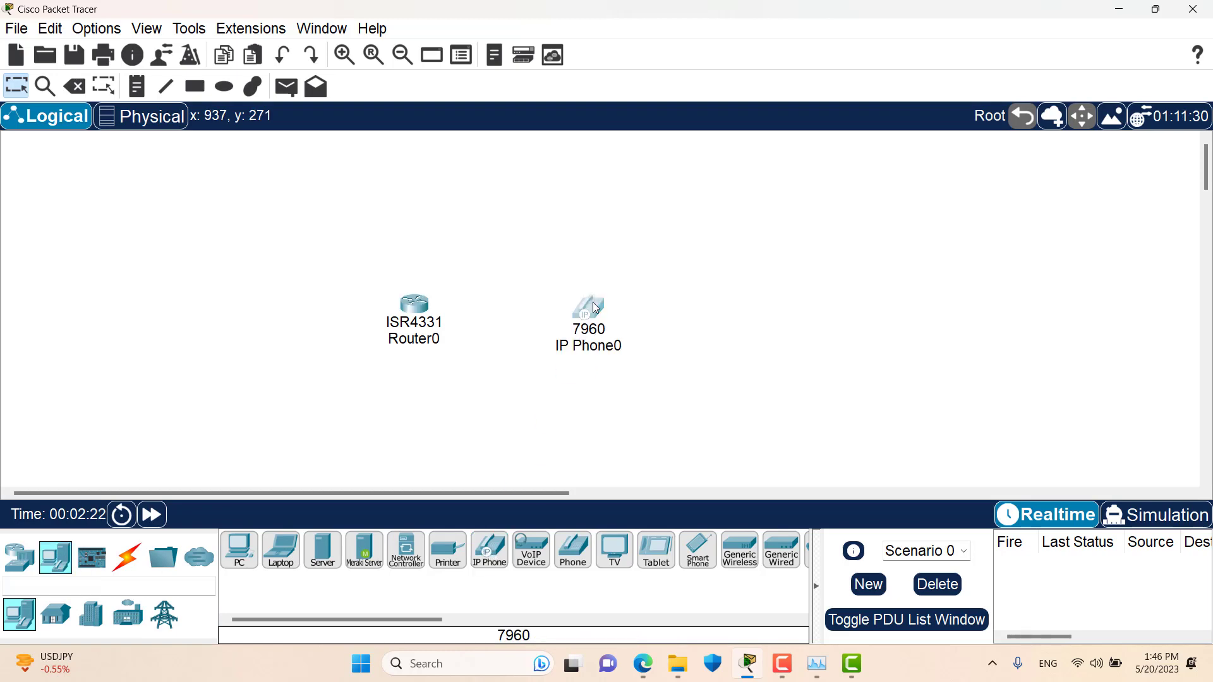
click(593, 302)
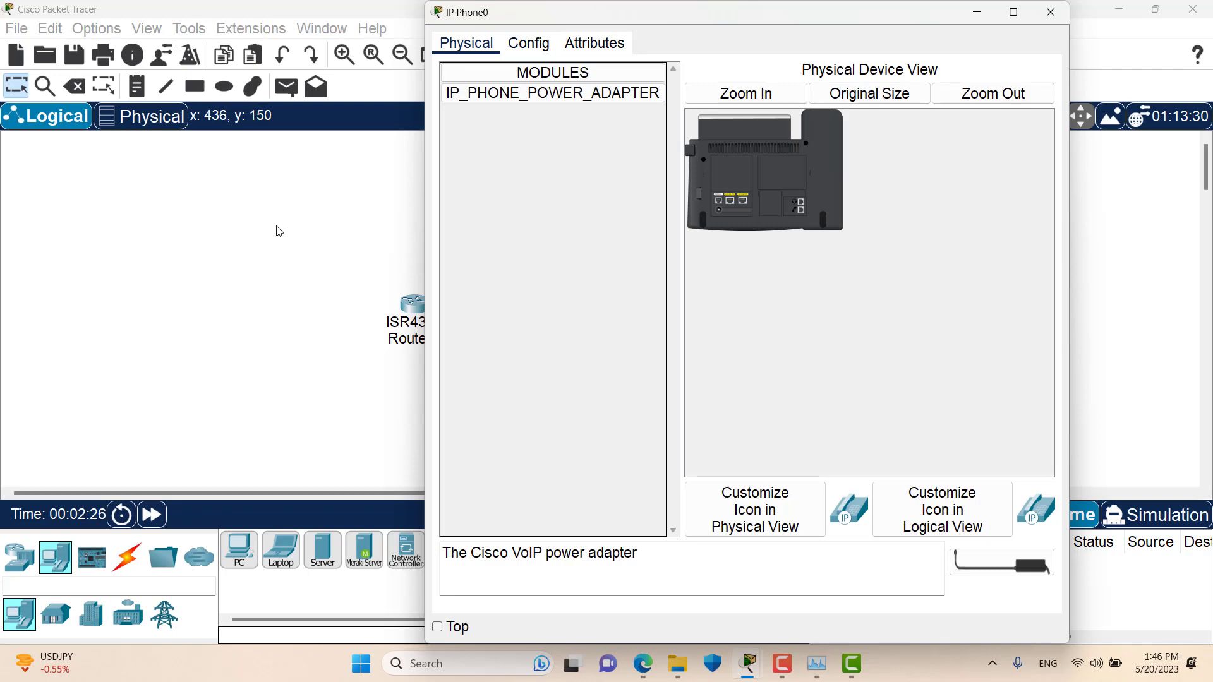
key(Escape)
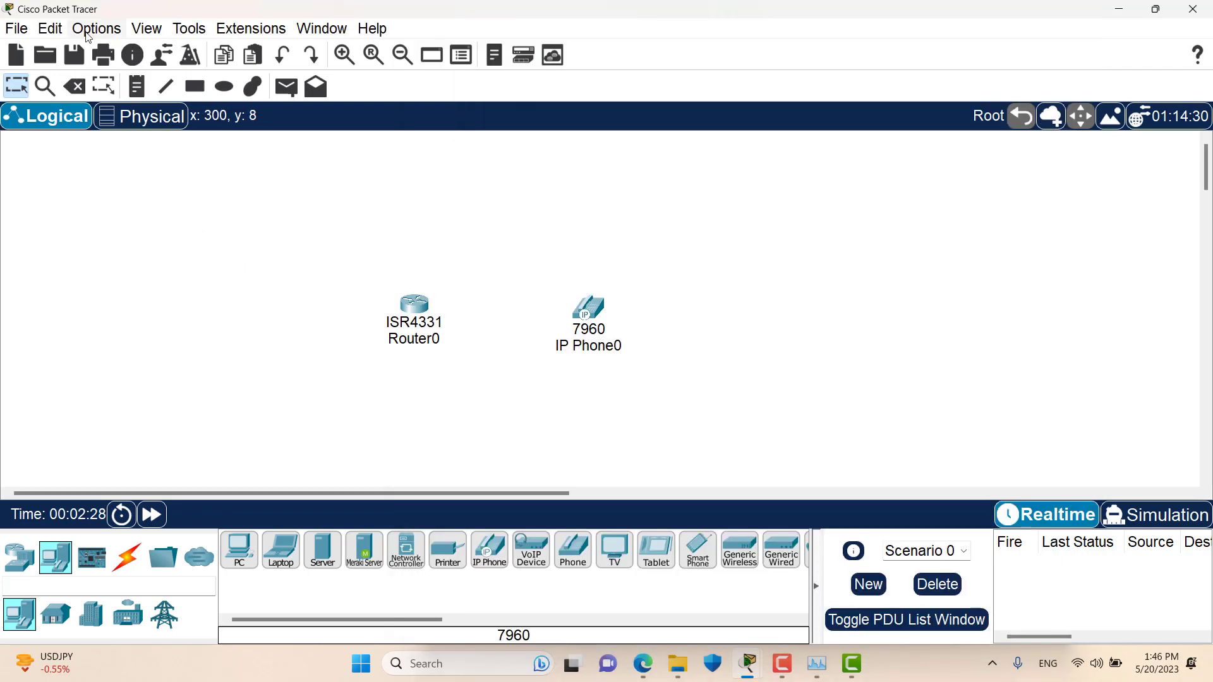
Review the Show/Hide tab in Preferences, then close the dialog.
click(97, 28)
click(133, 45)
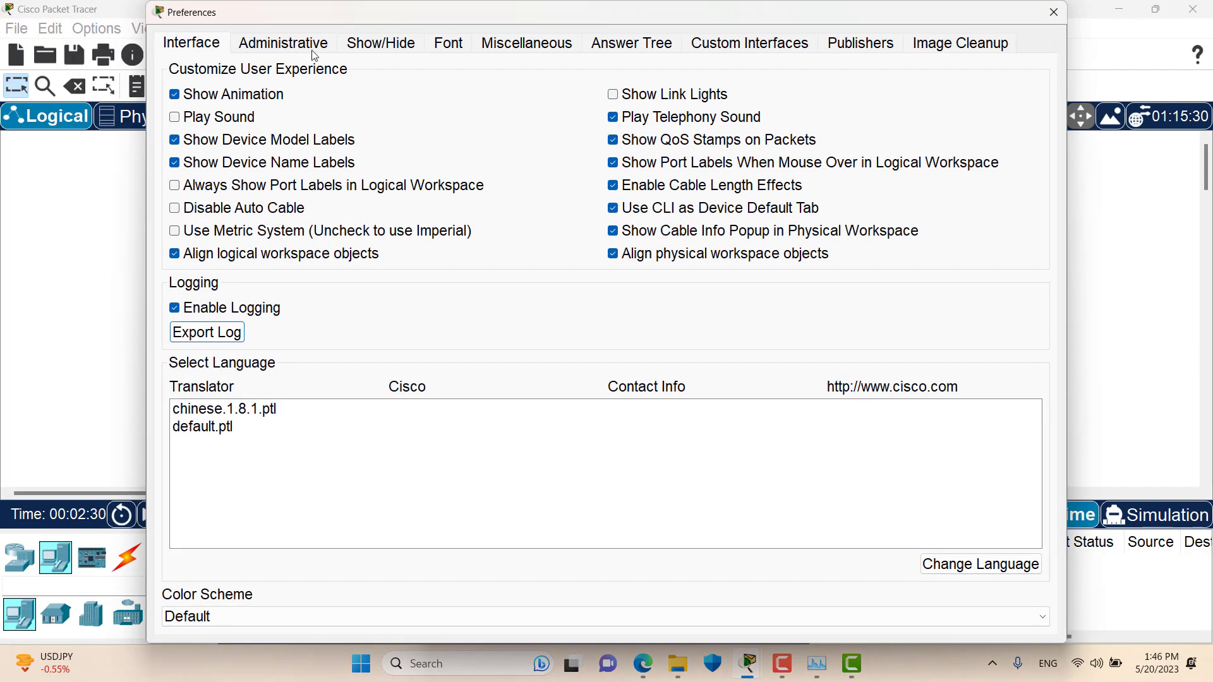
click(379, 43)
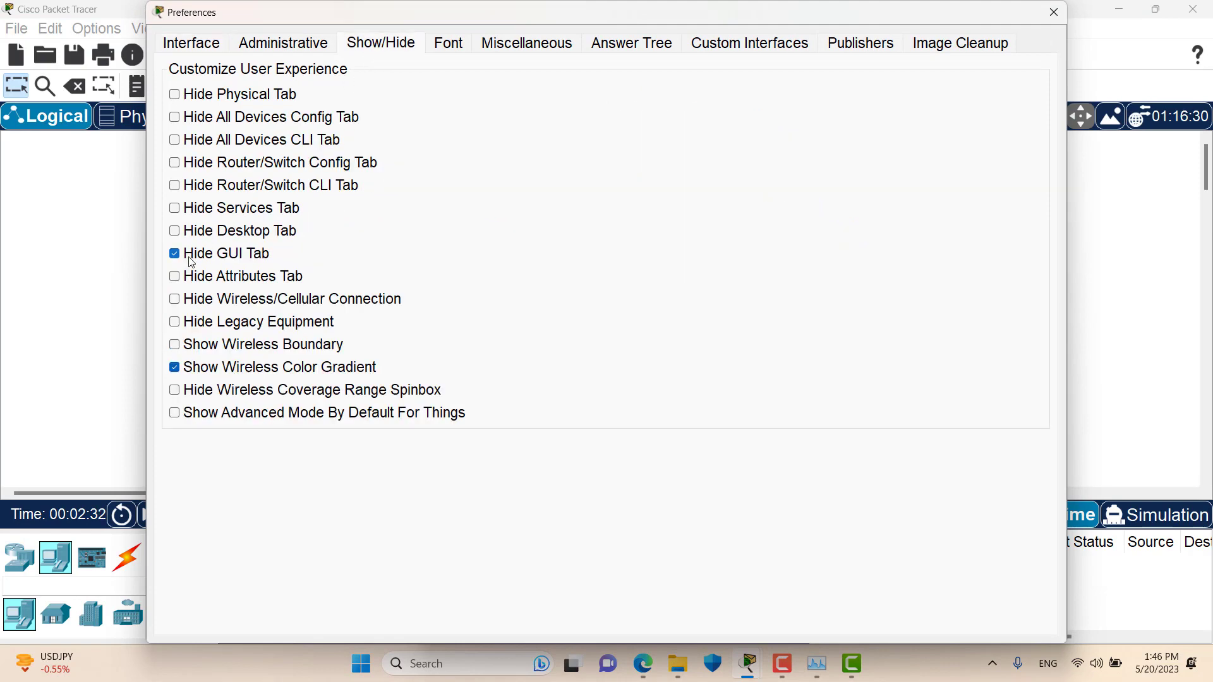
click(1053, 13)
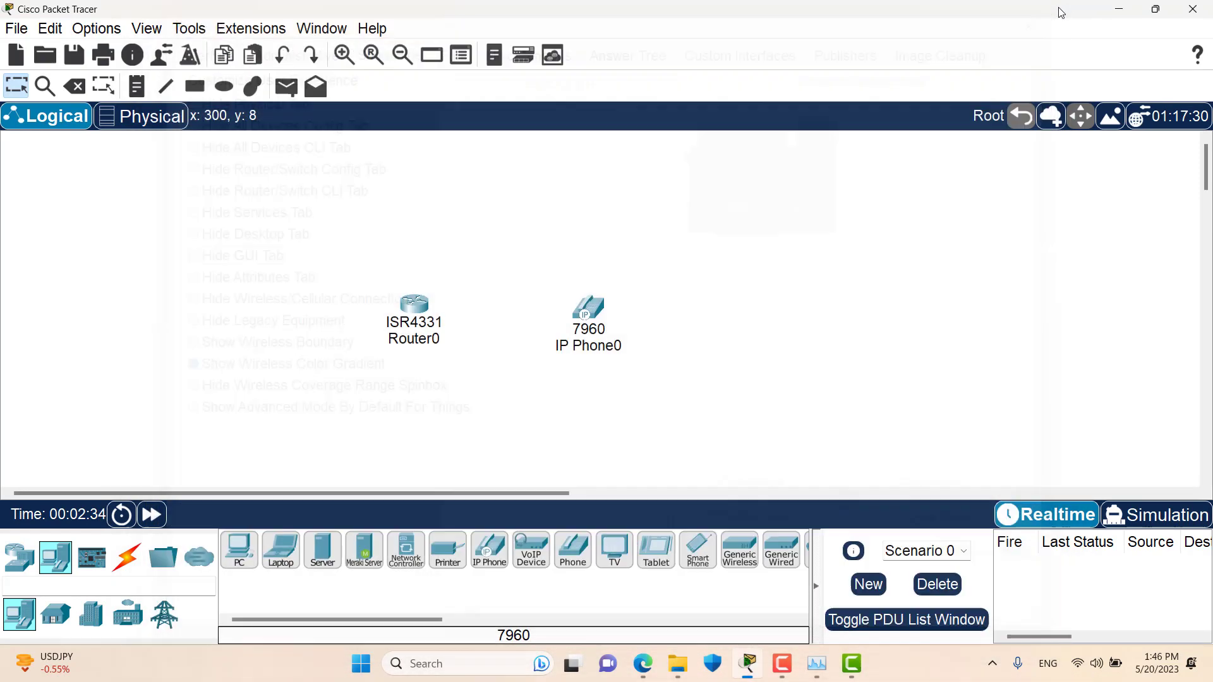
click(589, 308)
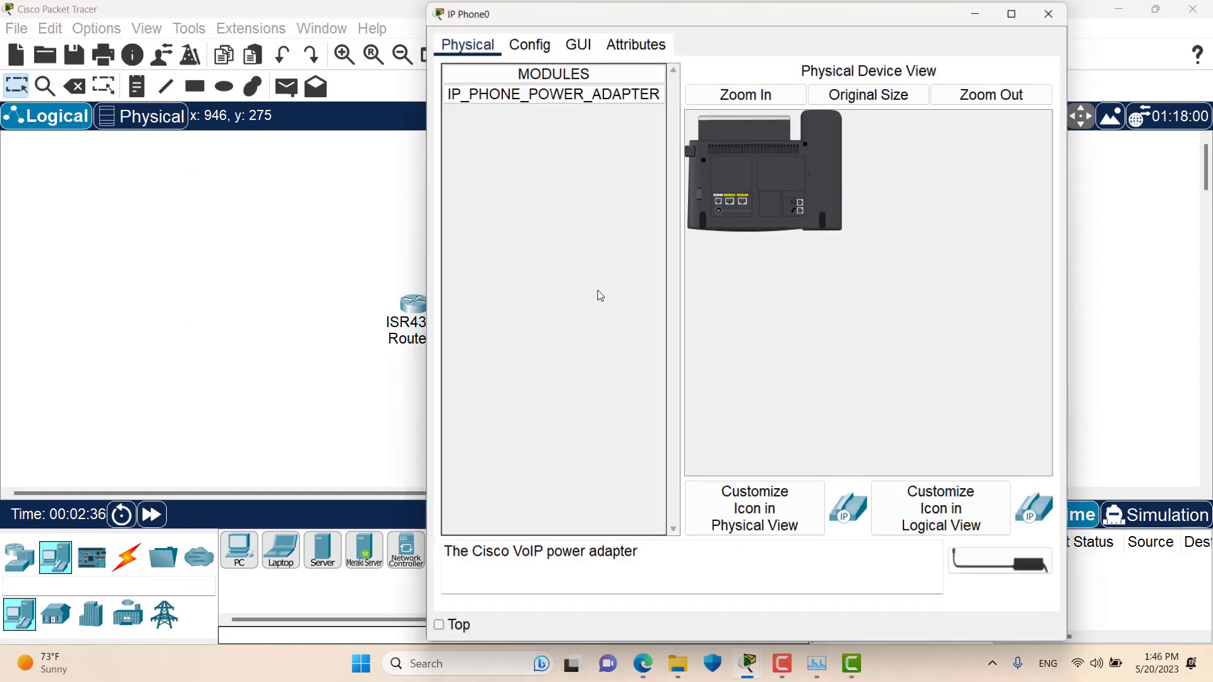
click(577, 43)
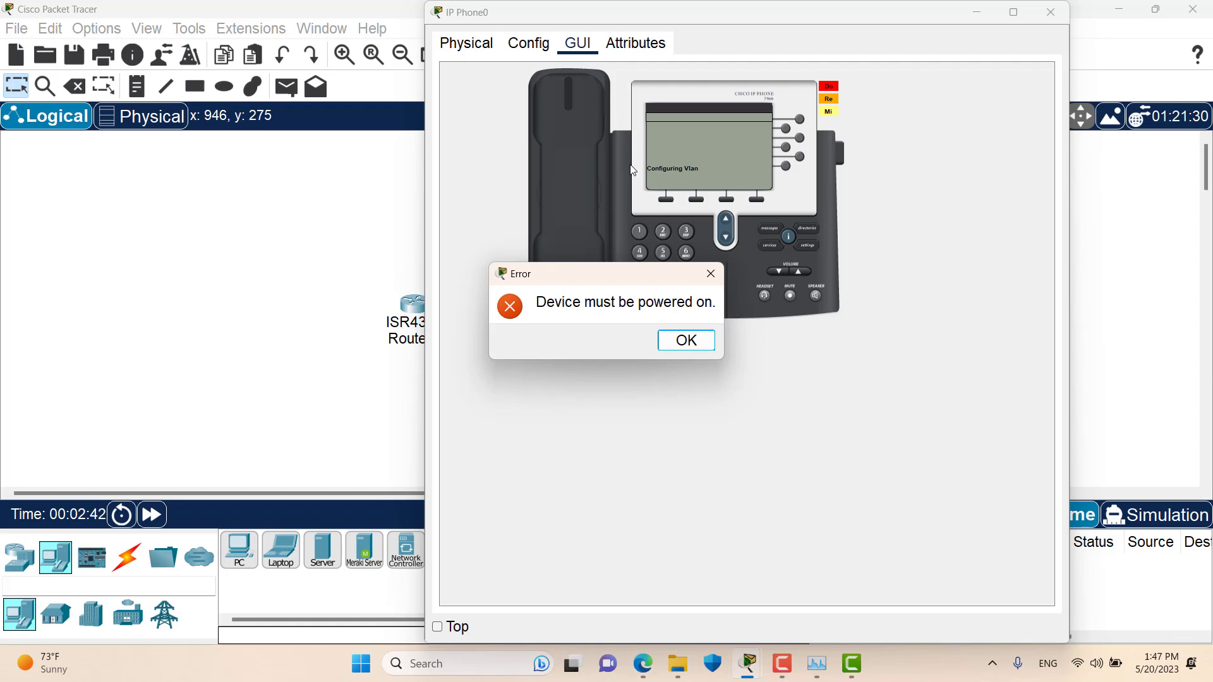
click(686, 340)
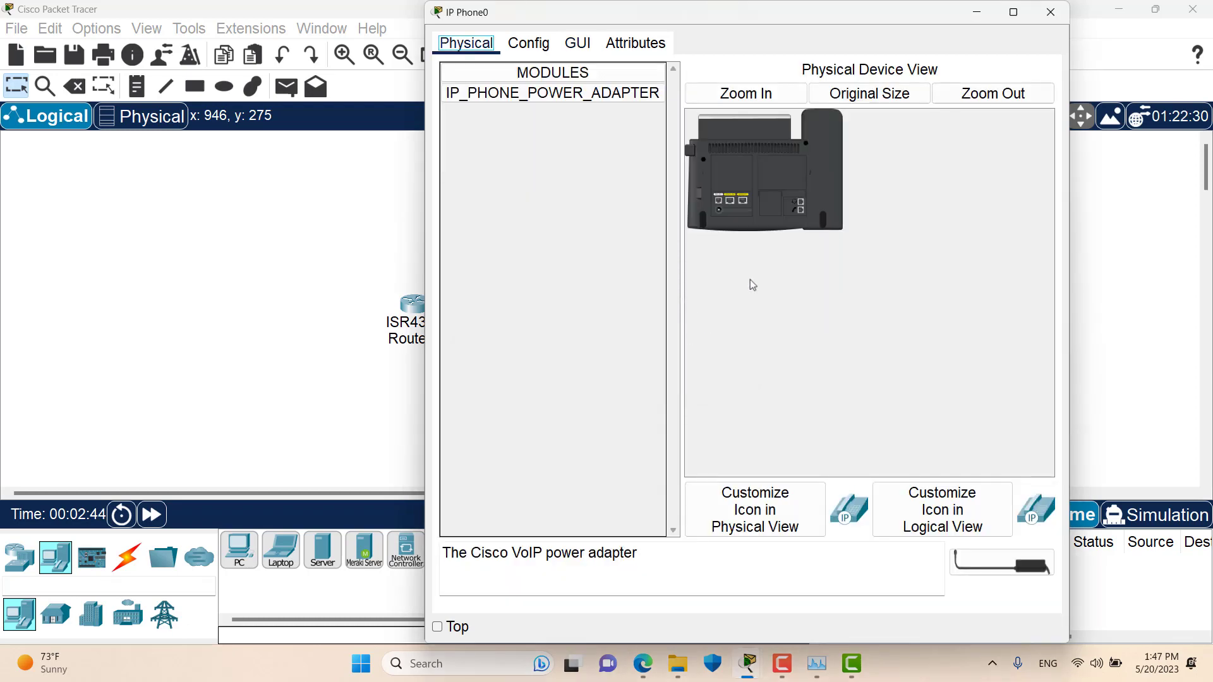
click(1051, 11)
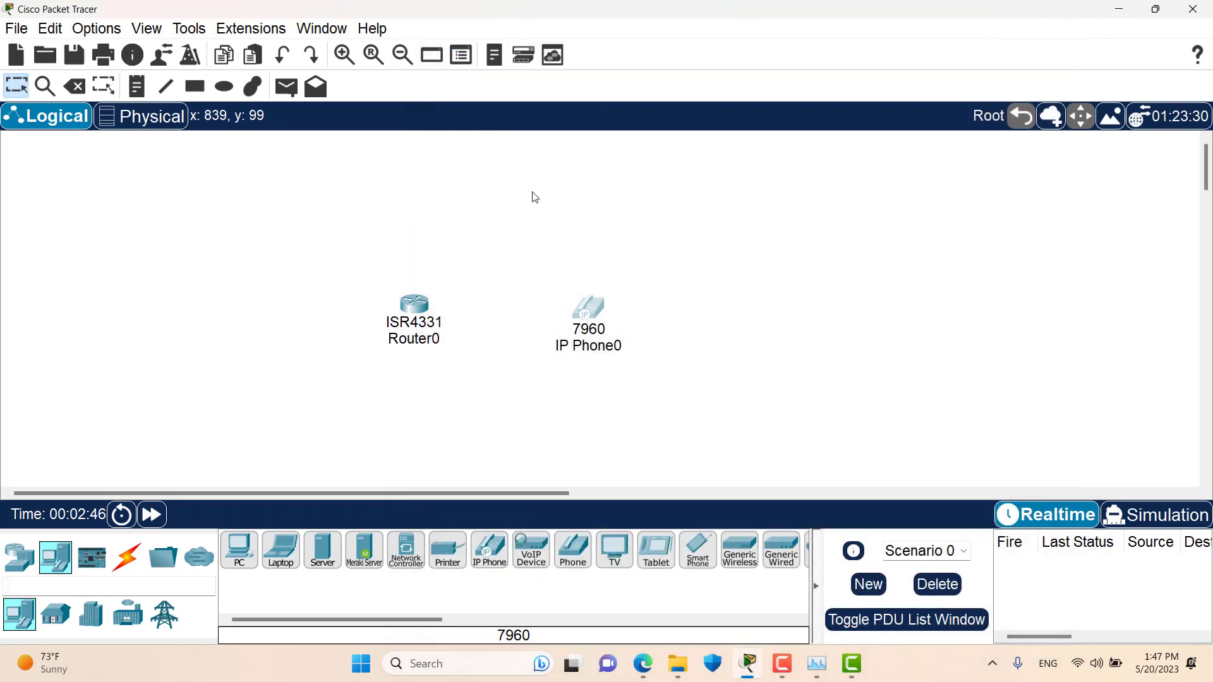